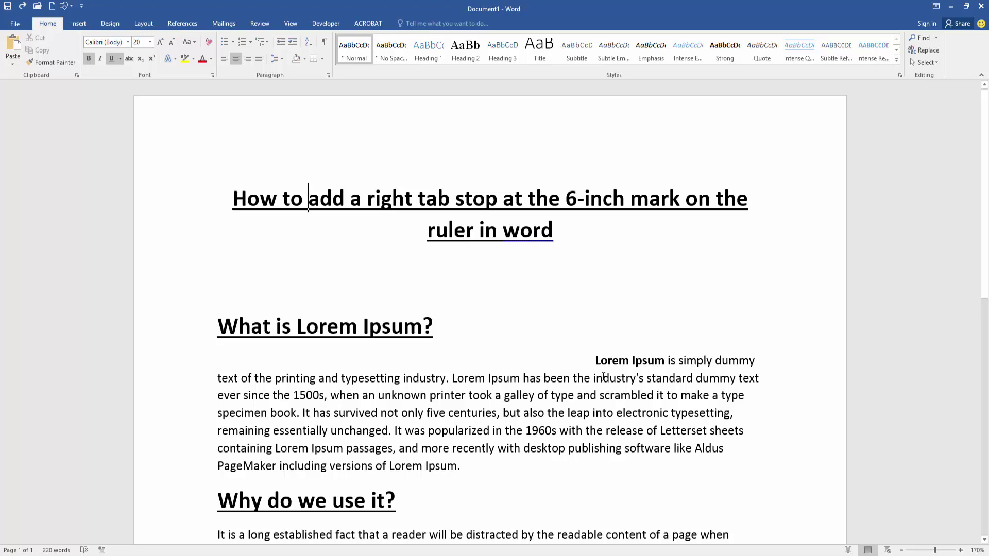
- Delete the stray leading space before the Lorem Ipsum paragraph so it starts flush left
{"action": "left_click", "coordinate": [593, 361]}
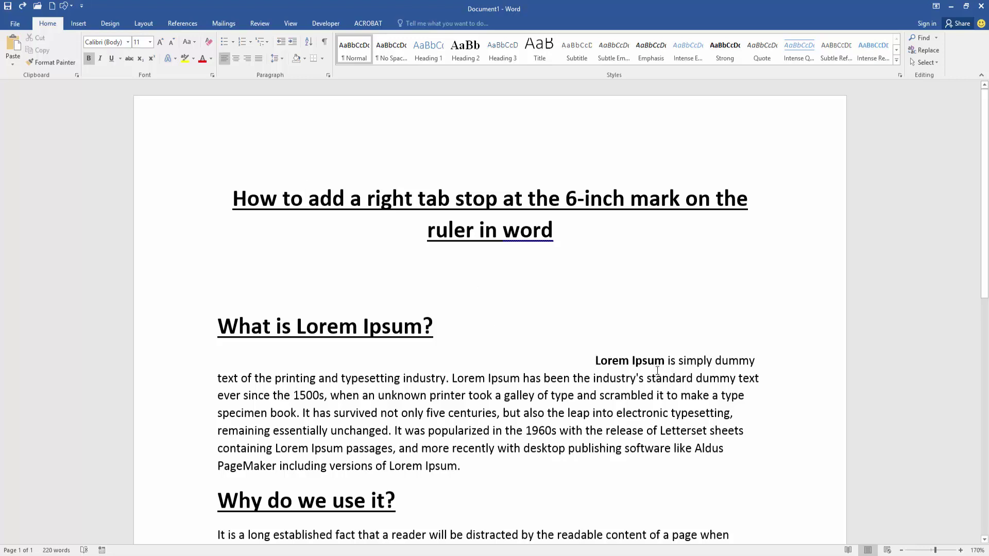
{"action": "key", "text": "BackSpace"}
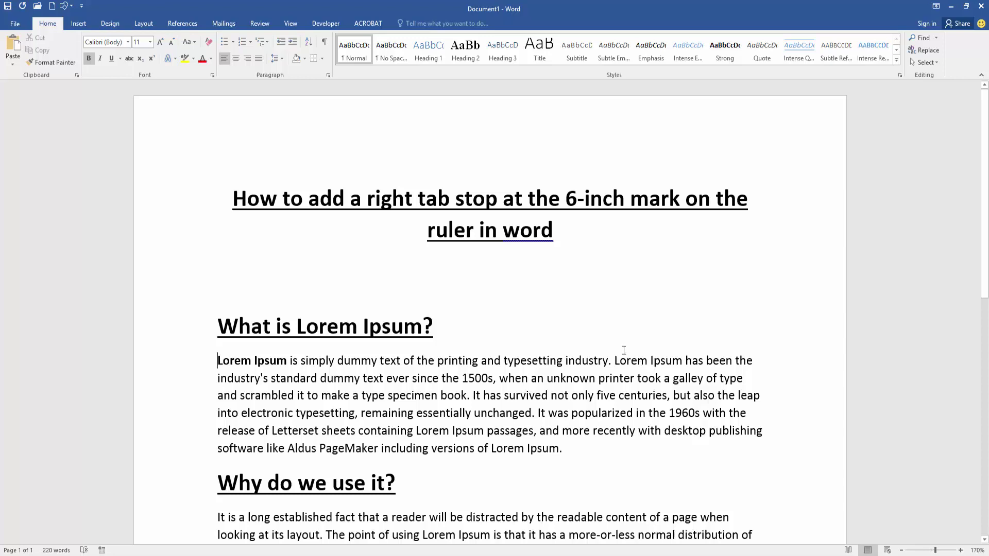
- Set the Default tab stops to 6 inches in the Paragraph dialog's Tabs settings
{"action": "left_click", "coordinate": [476, 272]}
{"action": "left_click", "coordinate": [329, 76]}
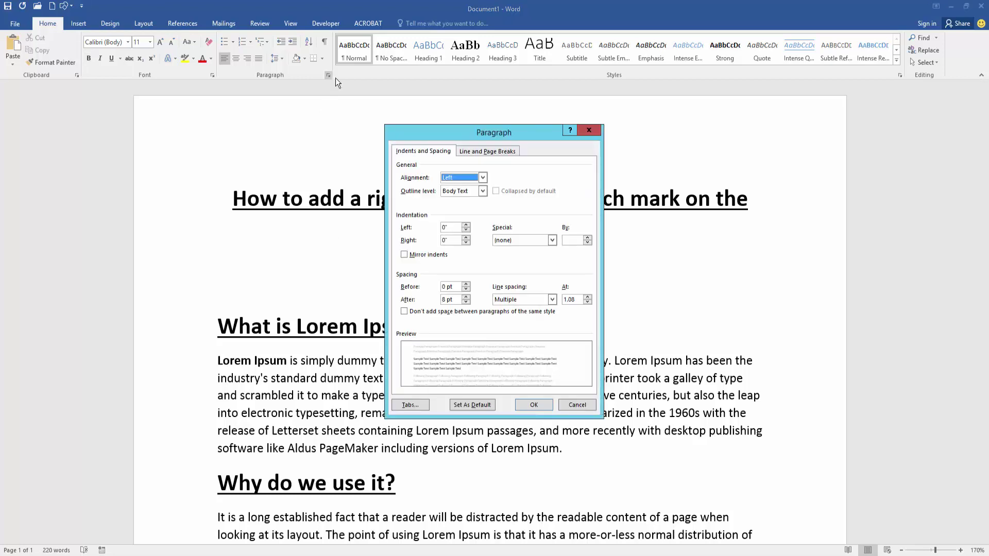
{"action": "left_click", "coordinate": [416, 402]}
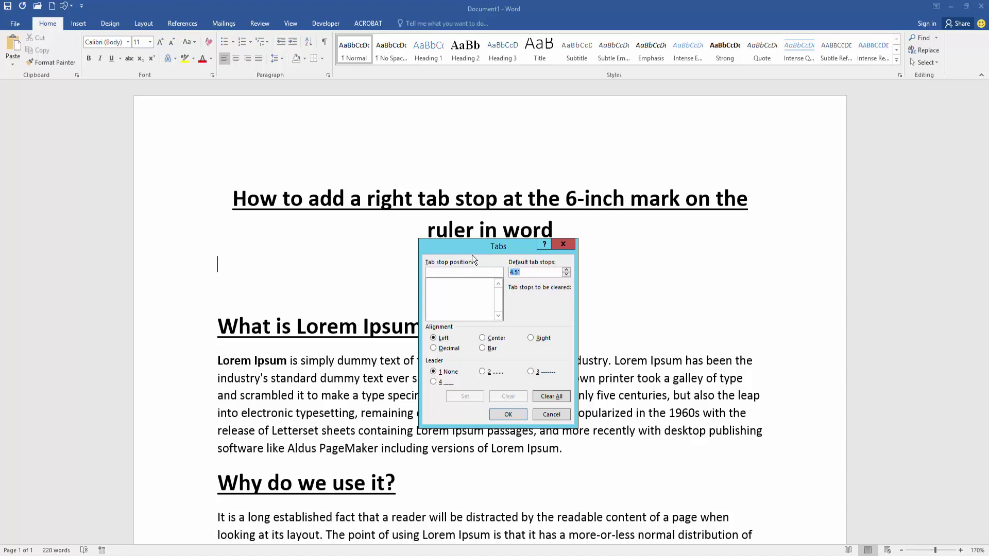
{"action": "type", "text": "6"}
{"action": "left_click", "coordinate": [506, 415]}
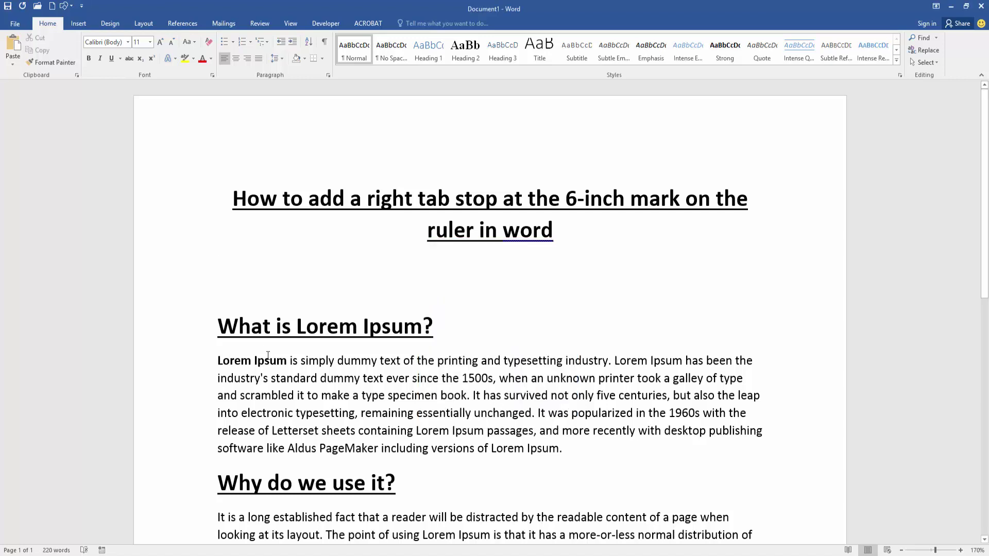
- Insert two tabs before the Lorem Ipsum paragraph to push it into a right-side column
{"action": "left_click", "coordinate": [219, 357]}
{"action": "key", "text": "Tab"}
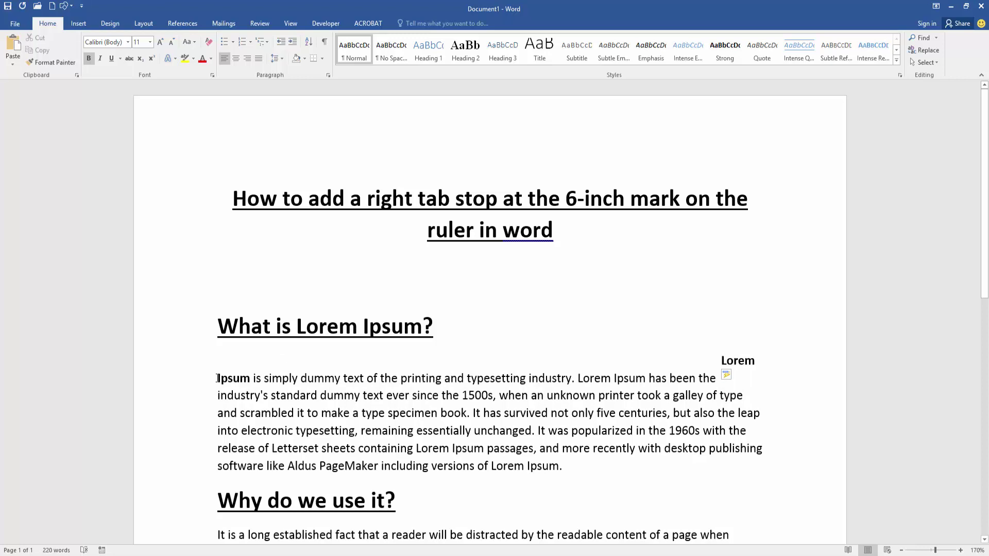
{"action": "key", "text": "Tab"}
{"action": "scroll", "coordinate": [490, 384], "scroll_direction": "down", "scroll_amount": 3}
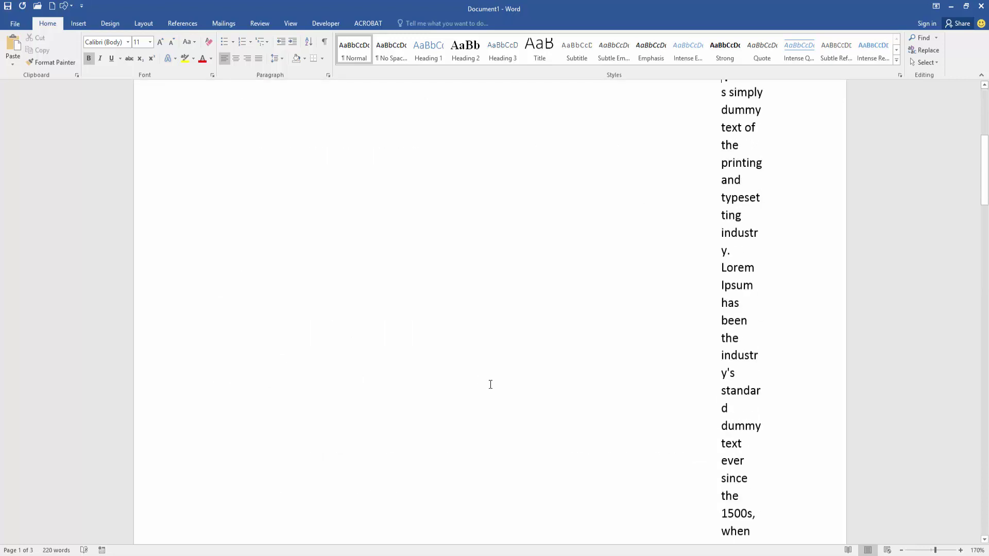
{"action": "scroll", "coordinate": [491, 383], "scroll_direction": "up", "scroll_amount": 2}
{"action": "scroll", "coordinate": [490, 384], "scroll_direction": "down", "scroll_amount": 2}
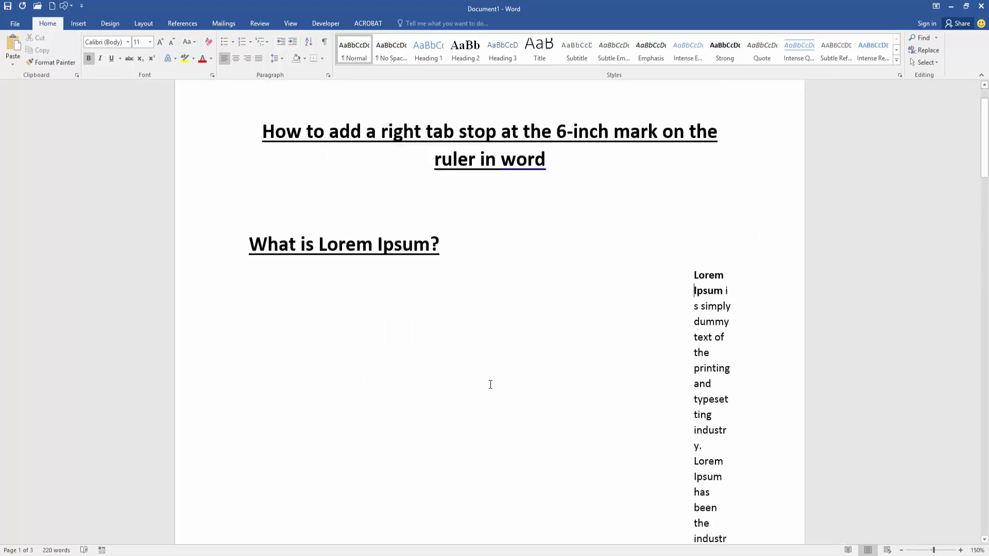
- Turn on the Ruler from the View tab to show the 6-inch mark
{"action": "left_click", "coordinate": [291, 23]}
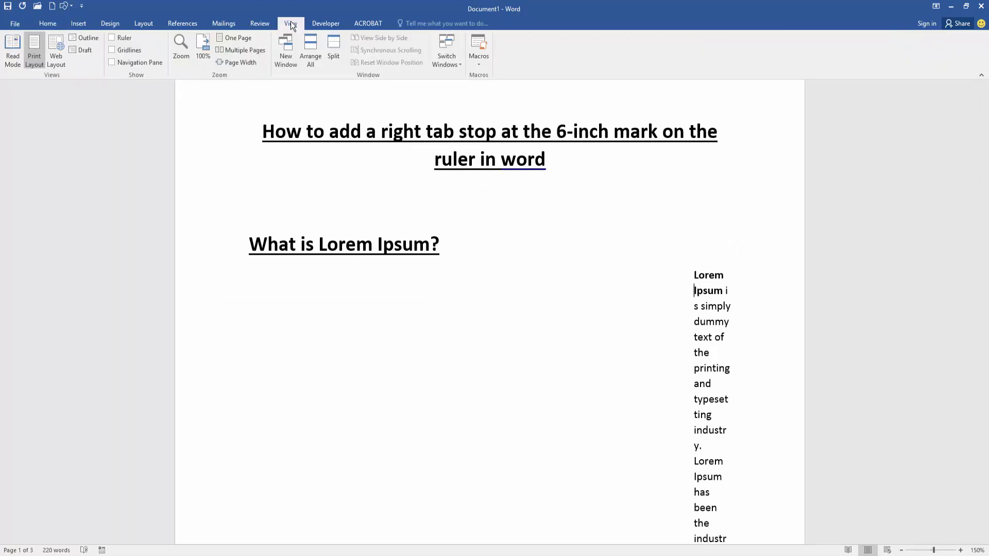
{"action": "left_click", "coordinate": [124, 36]}
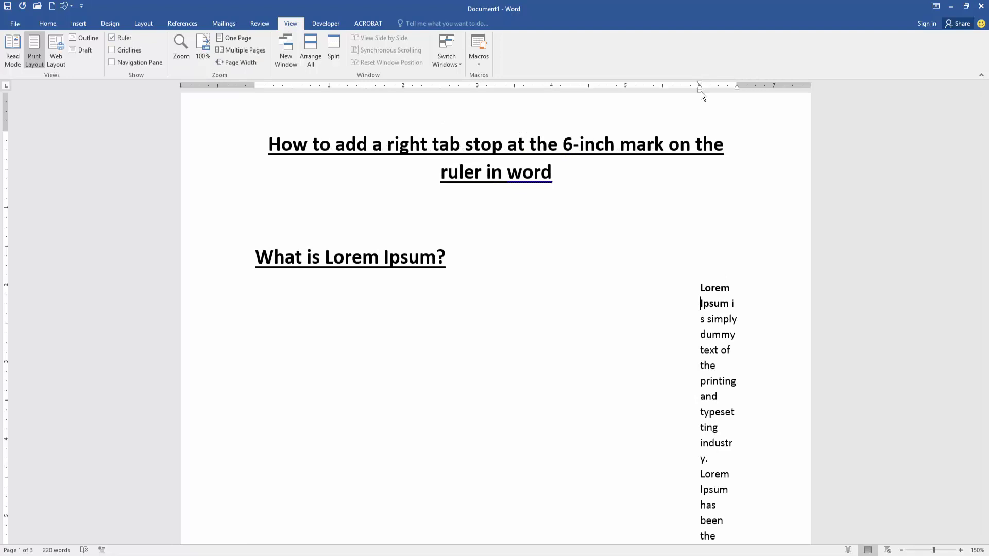
{"action": "scroll", "coordinate": [695, 215], "scroll_direction": "up", "scroll_amount": 1}
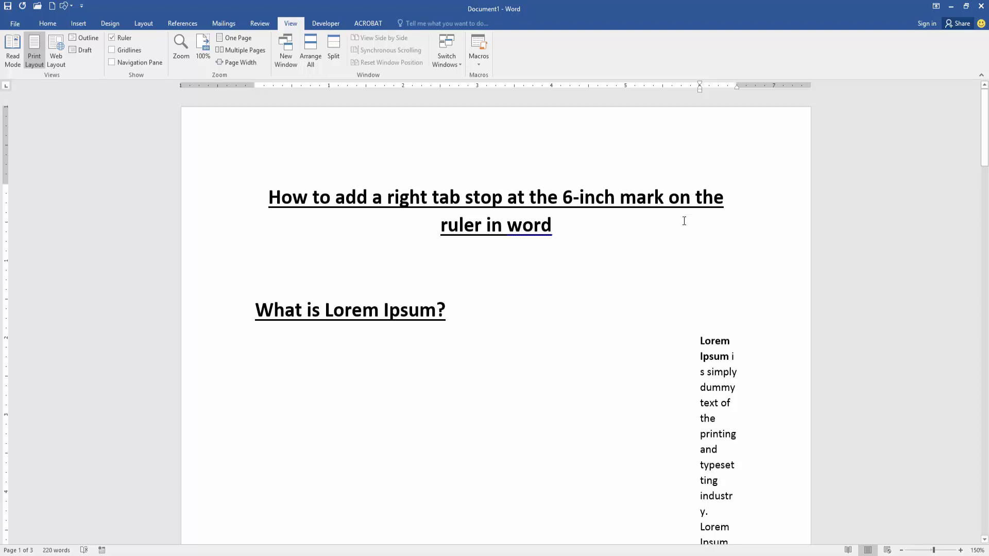
{"action": "scroll", "coordinate": [684, 221], "scroll_direction": "down", "scroll_amount": 9}
{"action": "scroll", "coordinate": [672, 261], "scroll_direction": "up", "scroll_amount": 8}
{"action": "scroll", "coordinate": [666, 260], "scroll_direction": "up", "scroll_amount": 1}
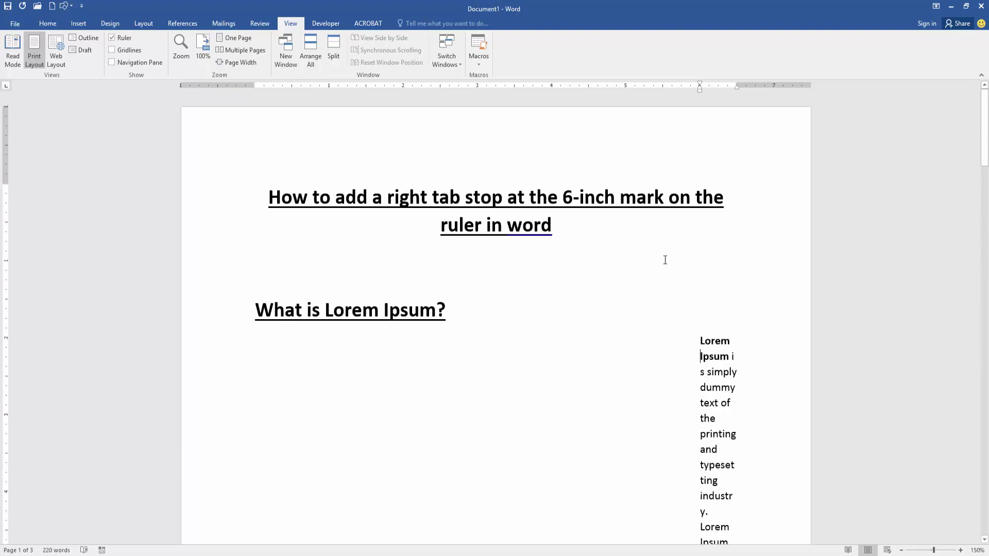